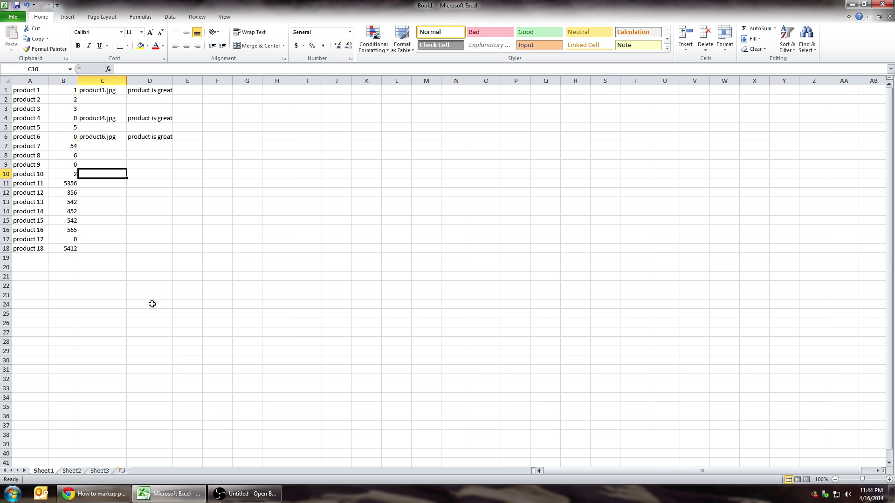
Inspect the zero values in B9, B4 and B17 and select the column B numbers
left_click(70, 164)
left_click(68, 114)
left_click(74, 242)
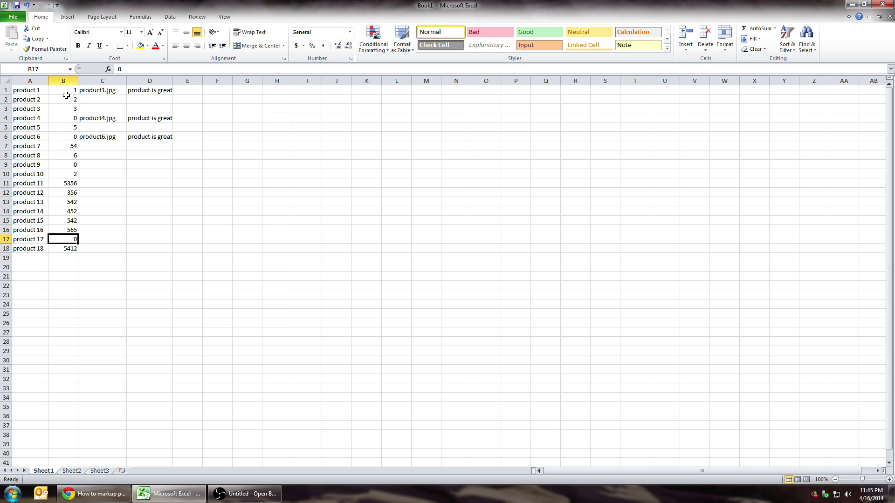
left_click_drag(67, 92, 75, 245)
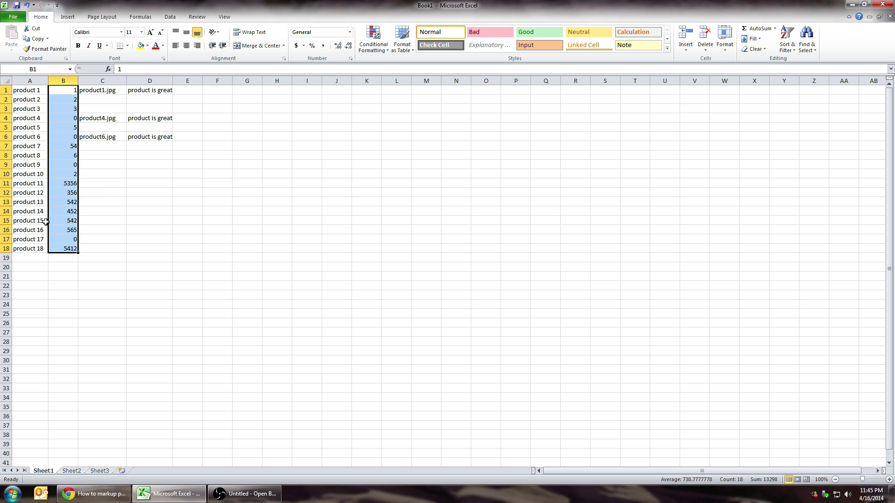
left_click(70, 111)
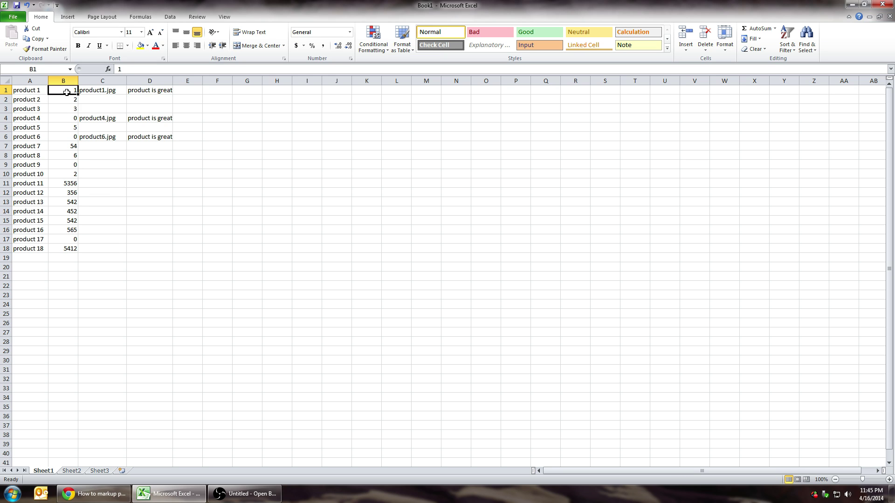
left_click_drag(68, 94, 72, 115)
Delete the zero values in cells B4 and B9
left_click(71, 116)
key("Delete")
left_click(66, 172)
key("Delete")
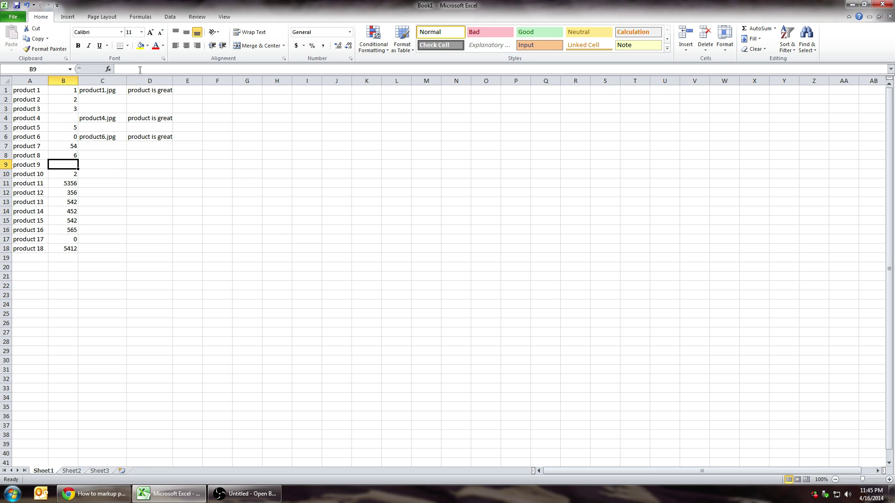
Restore the zero values in cells B4 and B9
left_click(62, 117)
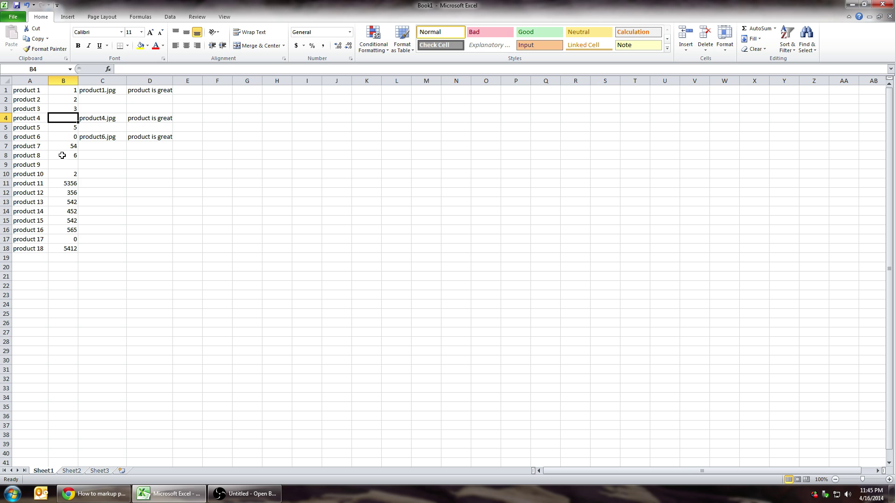
type("0")
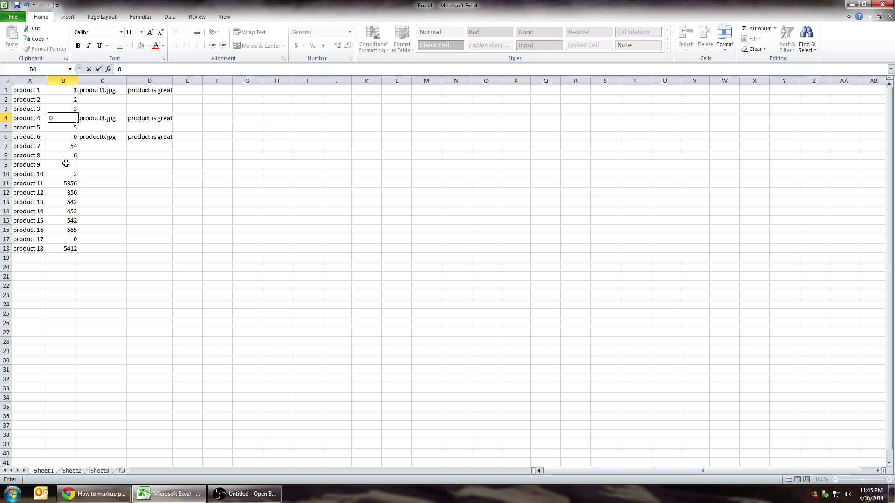
left_click(63, 164)
type("0")
left_click(91, 183)
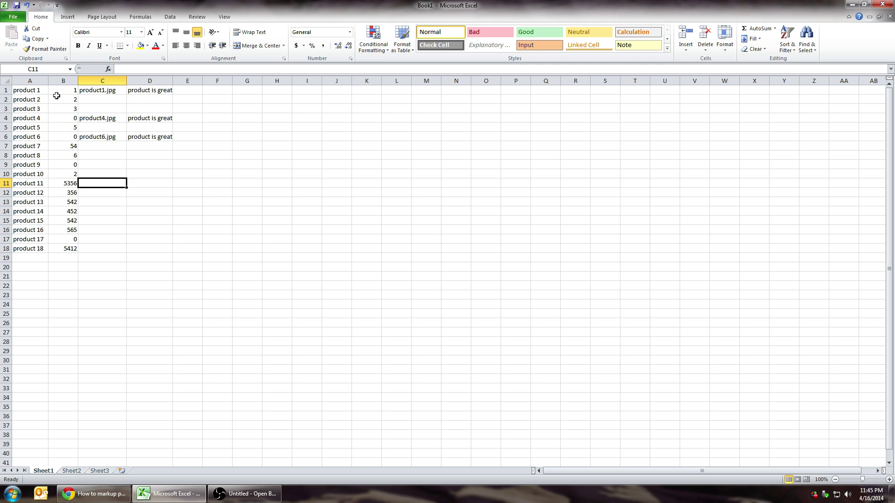
Check the zeros in B4, B6 and B9, then select and deselect column B
left_click(66, 117)
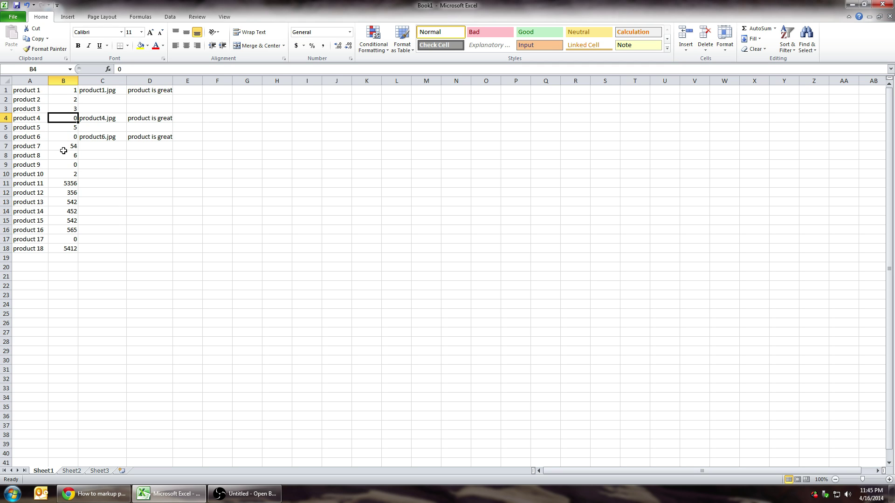
left_click(65, 135)
left_click(66, 166)
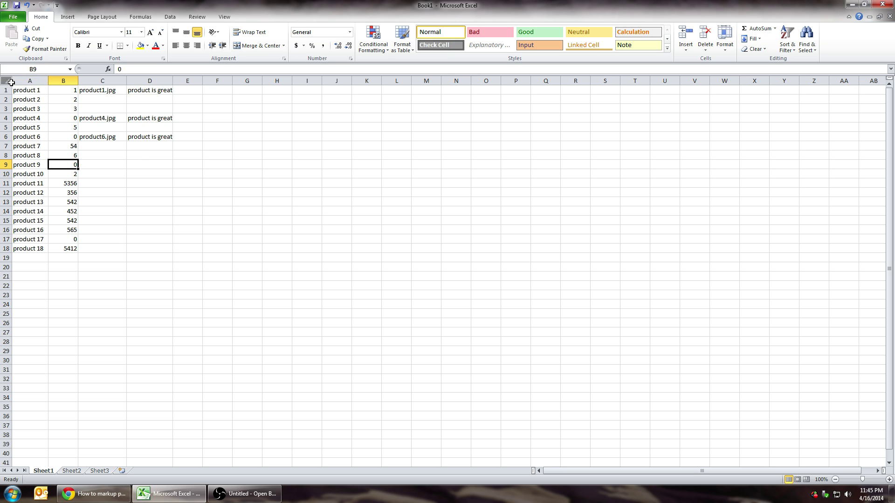
left_click(64, 97)
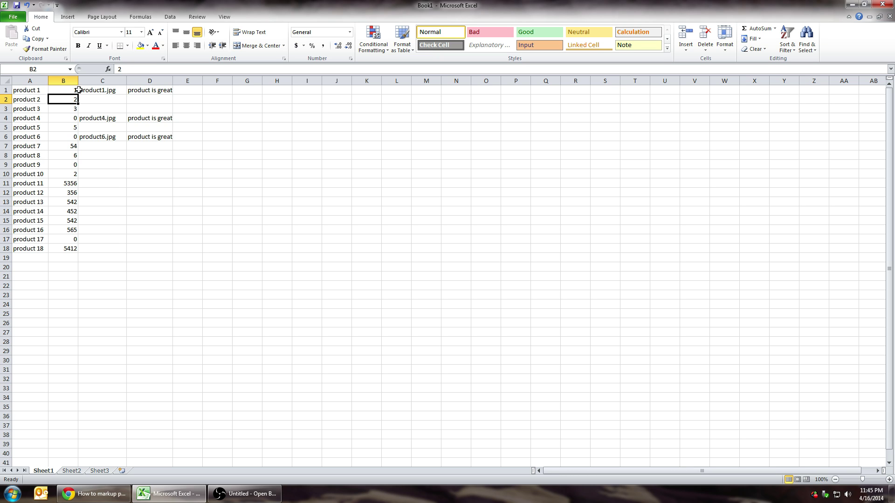
left_click(63, 90)
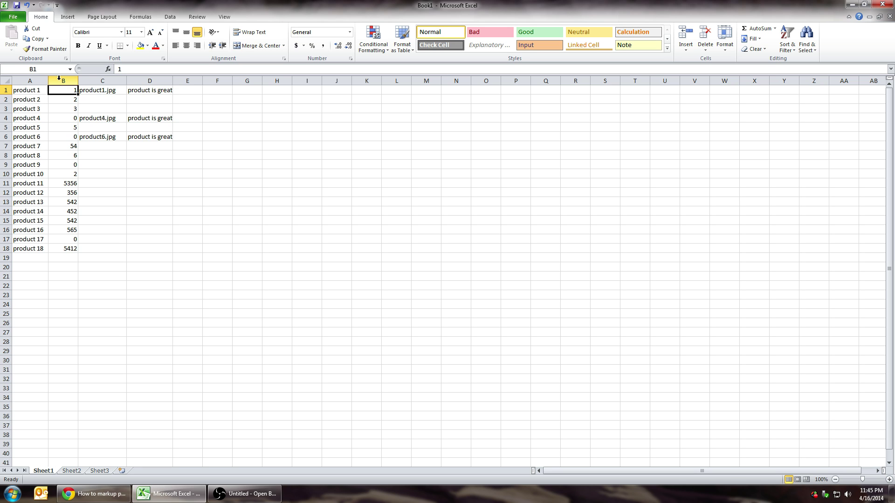
left_click(60, 81)
left_click(120, 128)
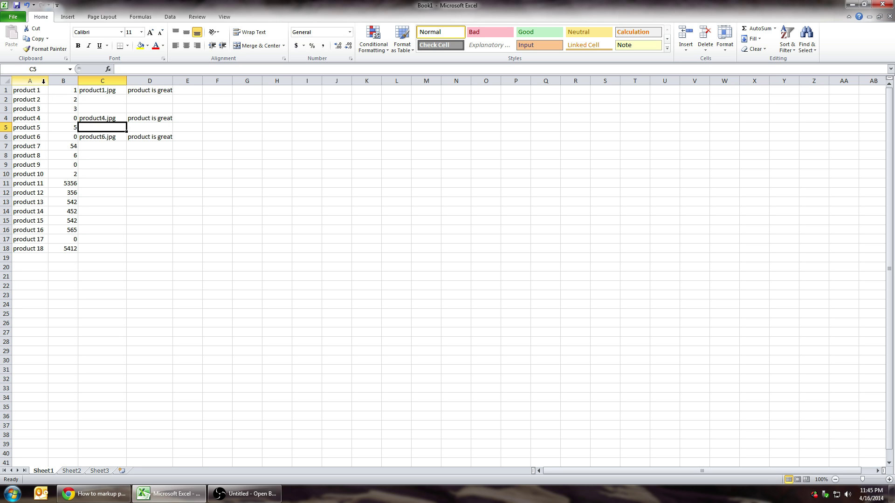
Review columns A and C, then widen column D to fit the descriptions
left_click_drag(31, 92, 26, 193)
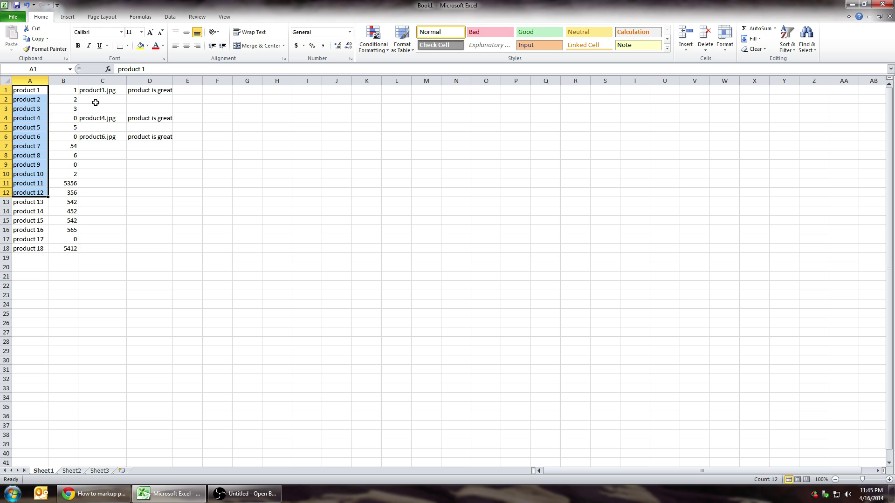
left_click_drag(97, 92, 116, 137)
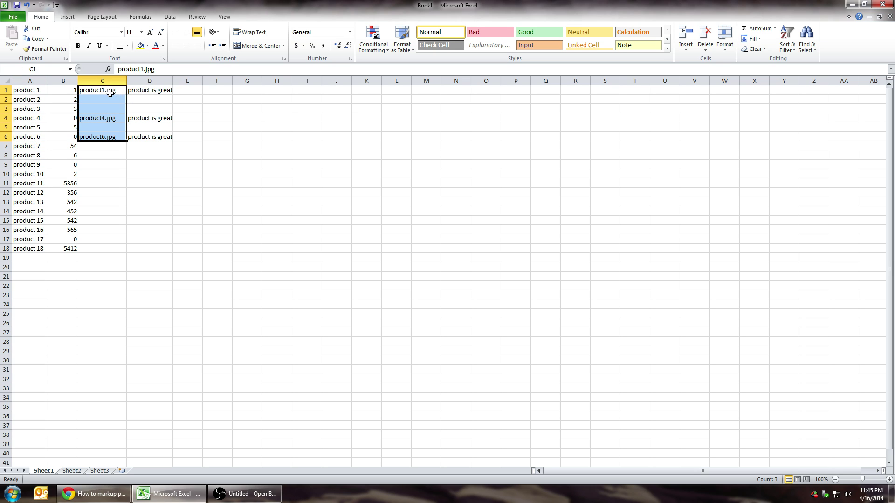
left_click(109, 93)
left_click_drag(172, 82, 214, 82)
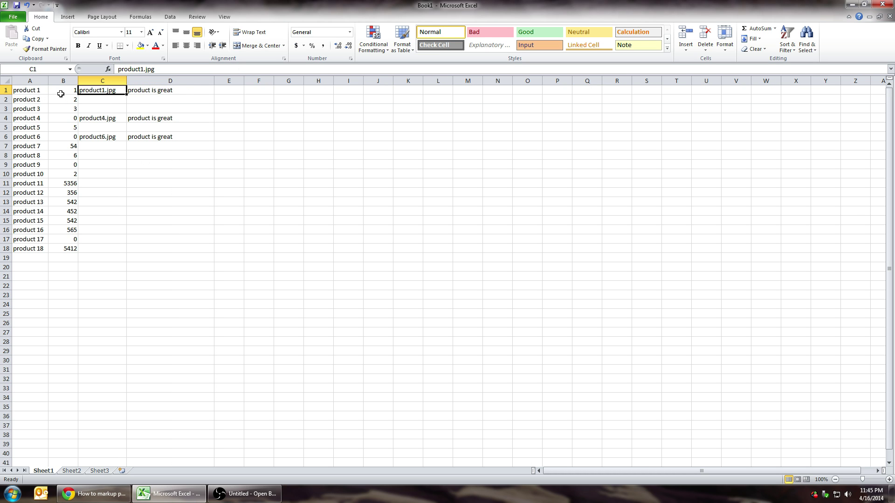
left_click(195, 97)
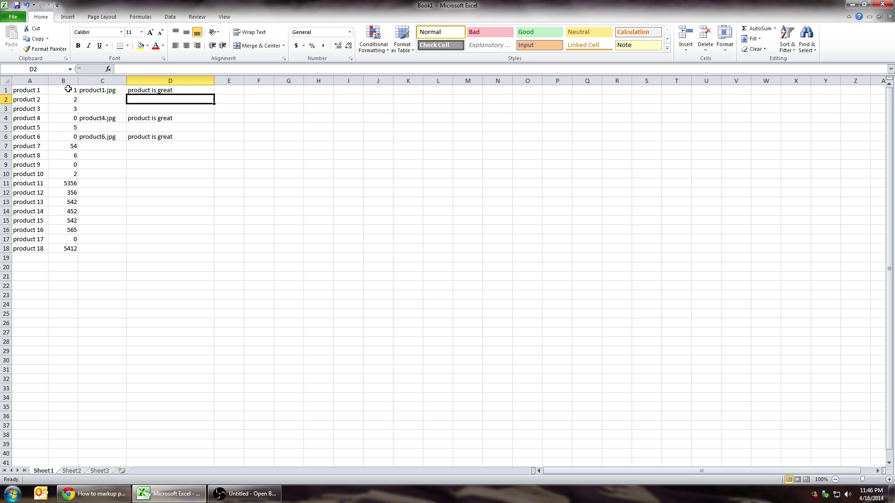
Custom-sort the whole sheet by column B cell values, smallest to largest
left_click(6, 81)
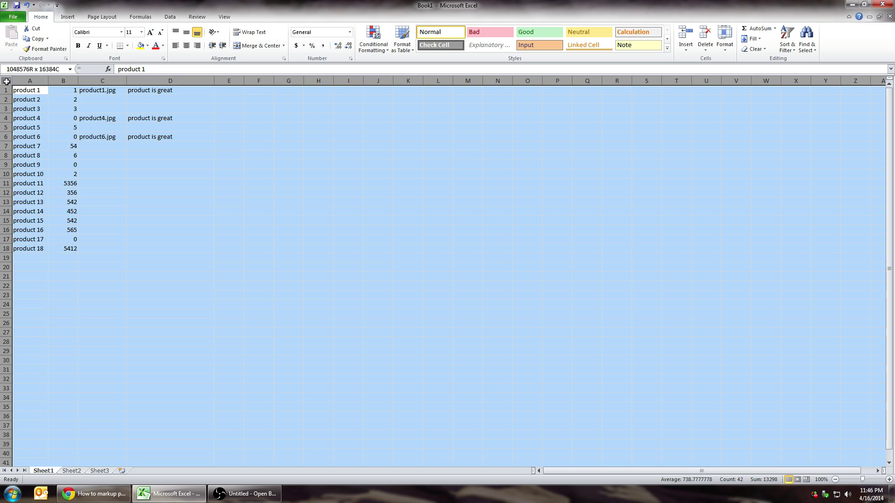
left_click(787, 43)
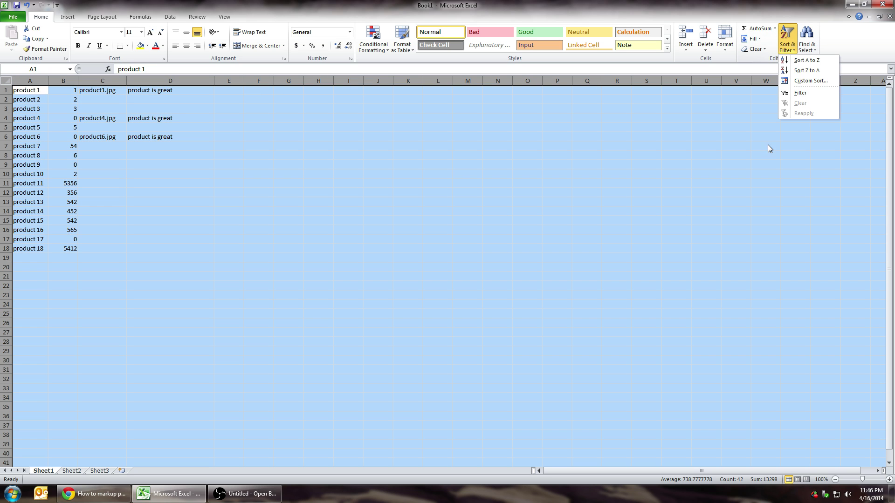
left_click(810, 82)
left_click(395, 227)
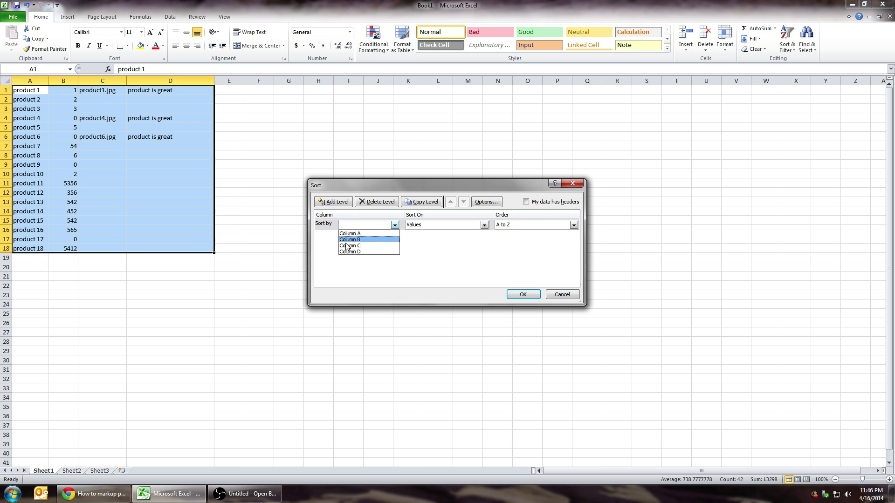
left_click(366, 240)
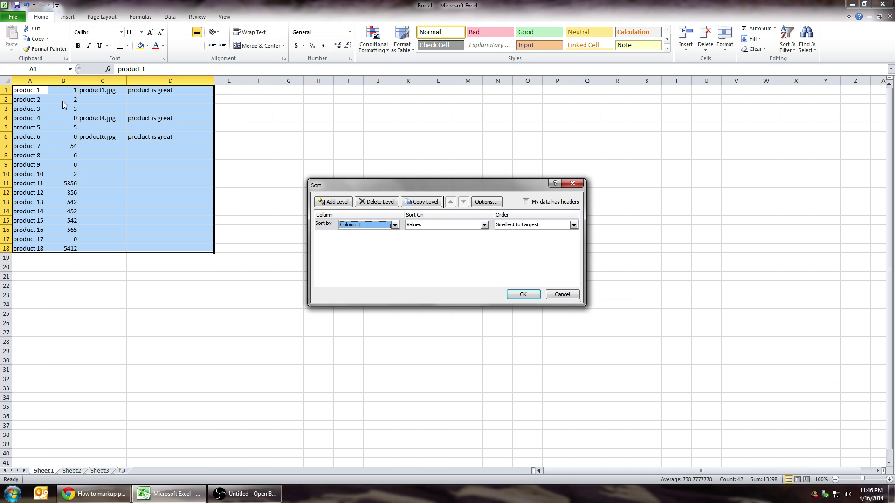
left_click(433, 225)
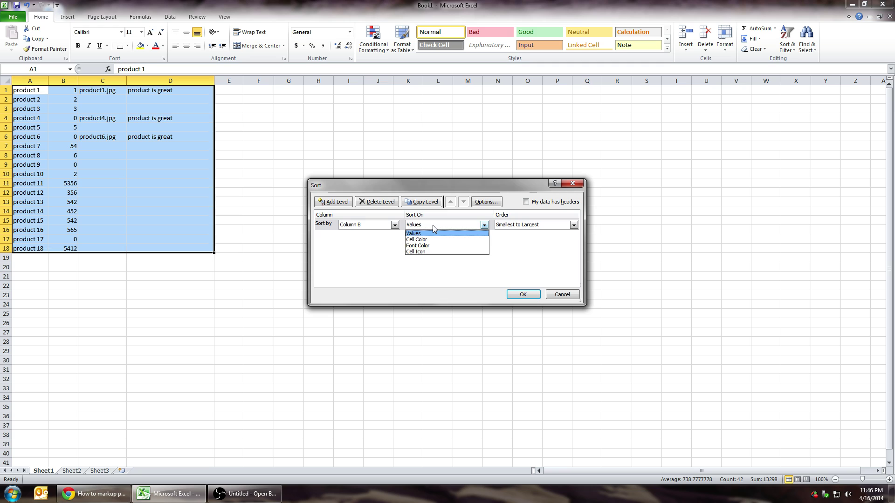
left_click(528, 225)
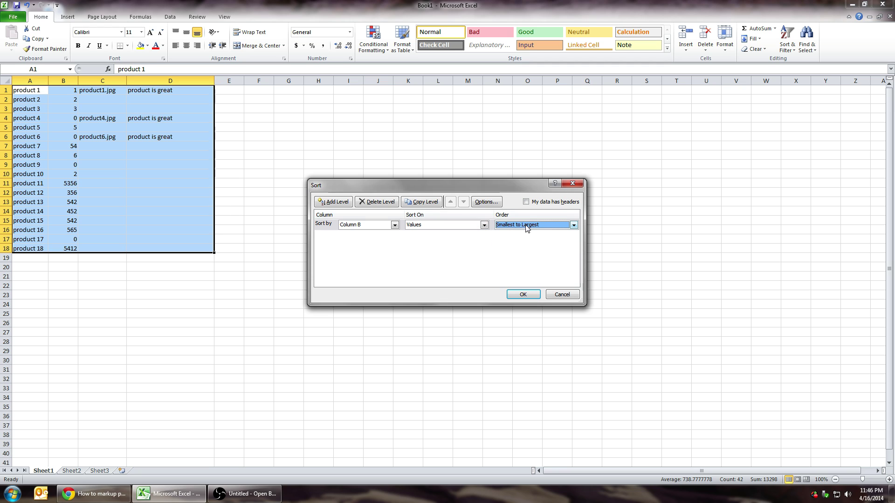
left_click(523, 294)
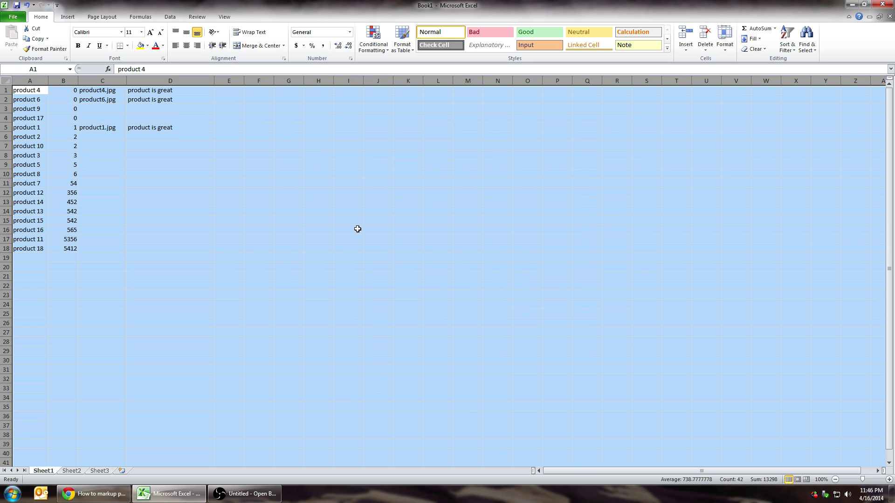
Deselect the sheet and select the four zero quantities in B1:B4
left_click(202, 193)
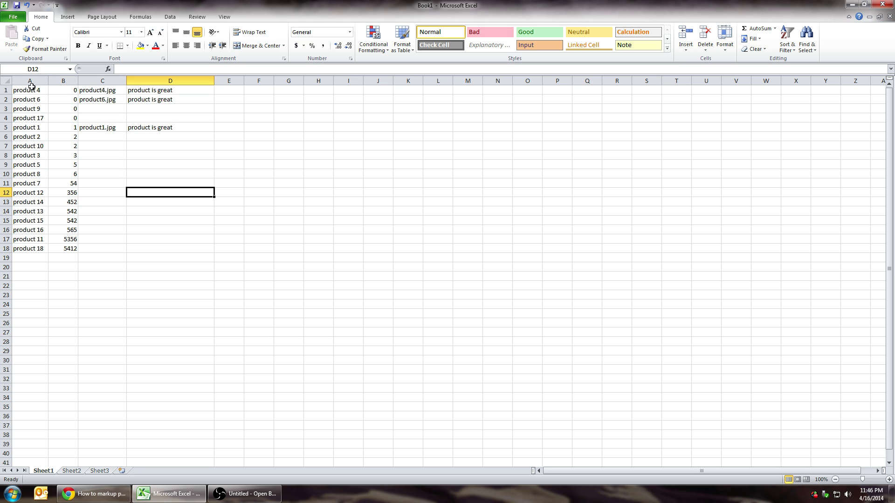
left_click_drag(16, 146, 706, 146)
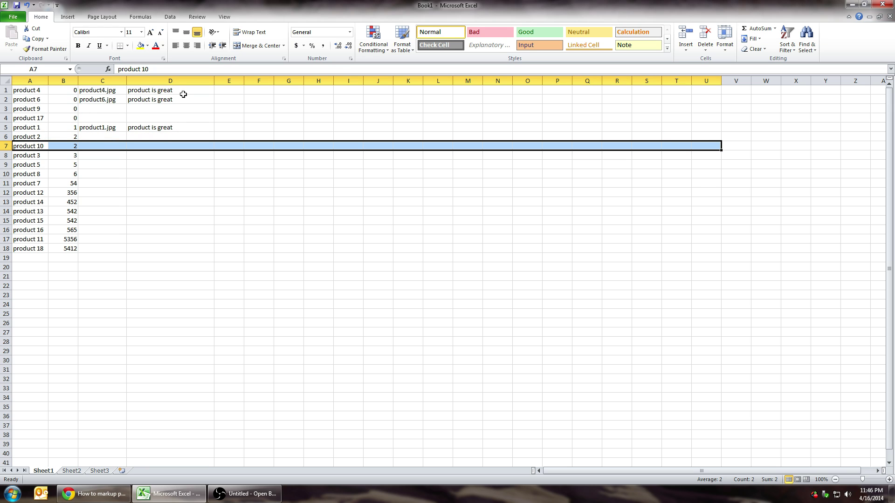
left_click_drag(63, 90, 74, 114)
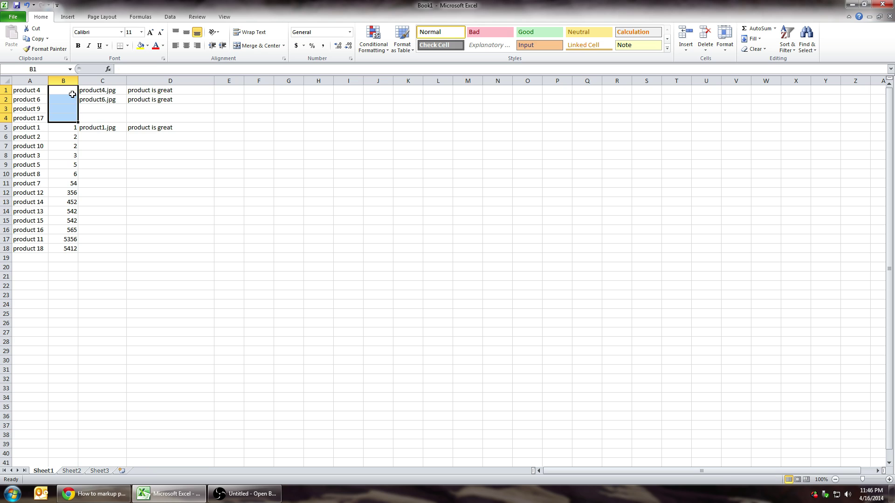
key("Delete")
left_click(223, 92)
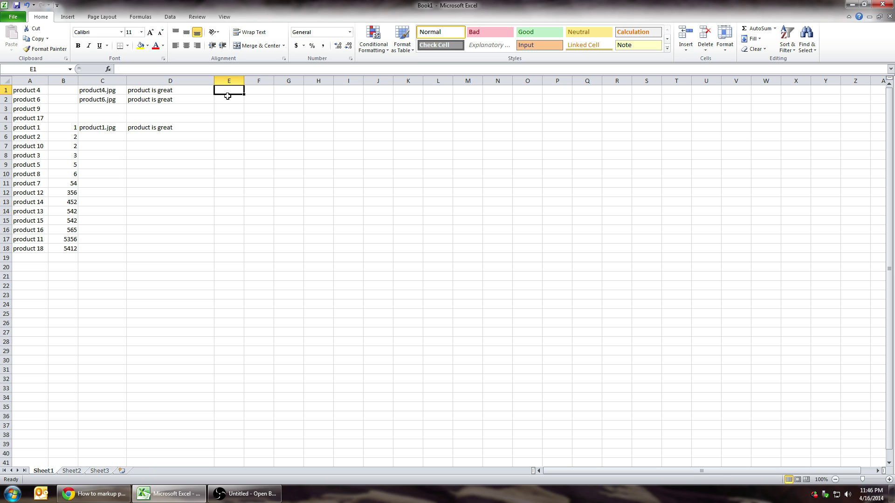
type("0")
key("Return")
type("0")
key("Return")
type("0")
key("Return")
left_click(230, 92)
left_click_drag(230, 92, 243, 188)
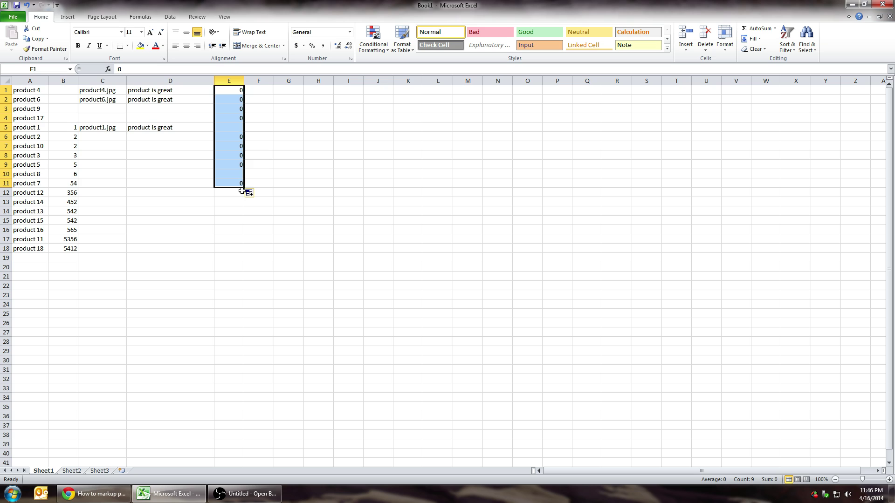
left_click(236, 137)
left_click_drag(235, 89, 243, 309)
left_click_drag(283, 192, 304, 191)
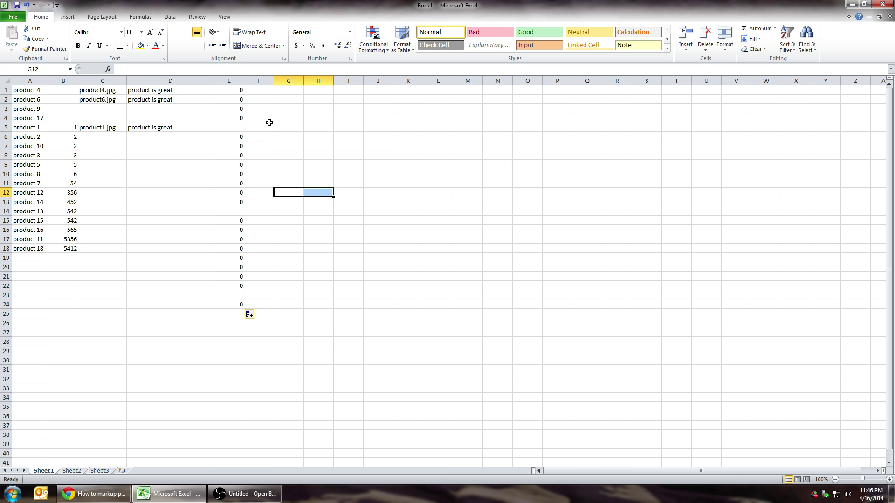
left_click(235, 126)
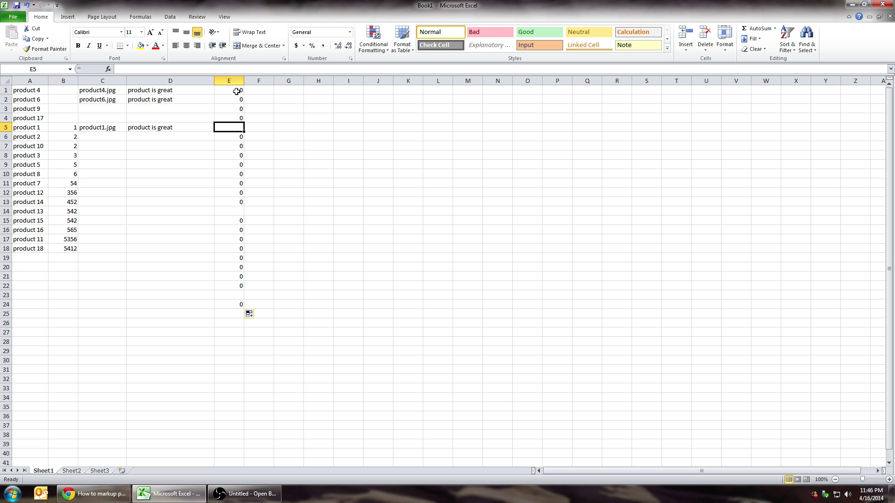
left_click_drag(234, 90, 231, 305)
key("Delete")
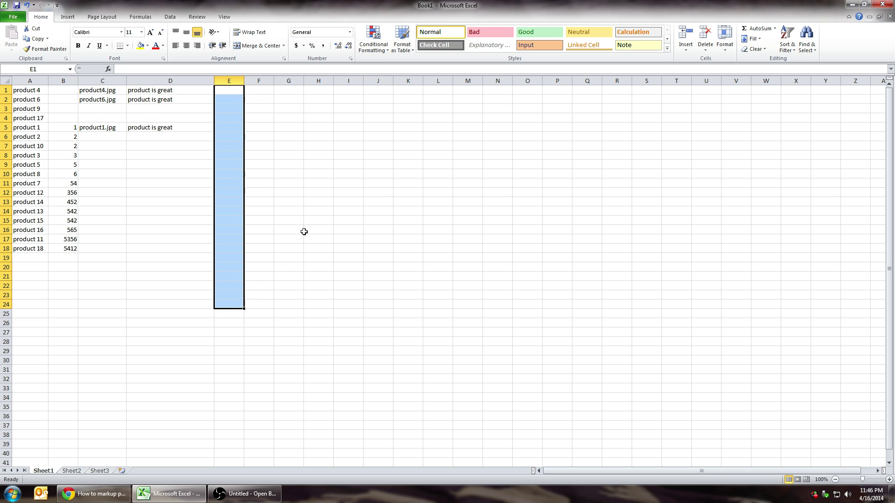
left_click(316, 196)
left_click(290, 159)
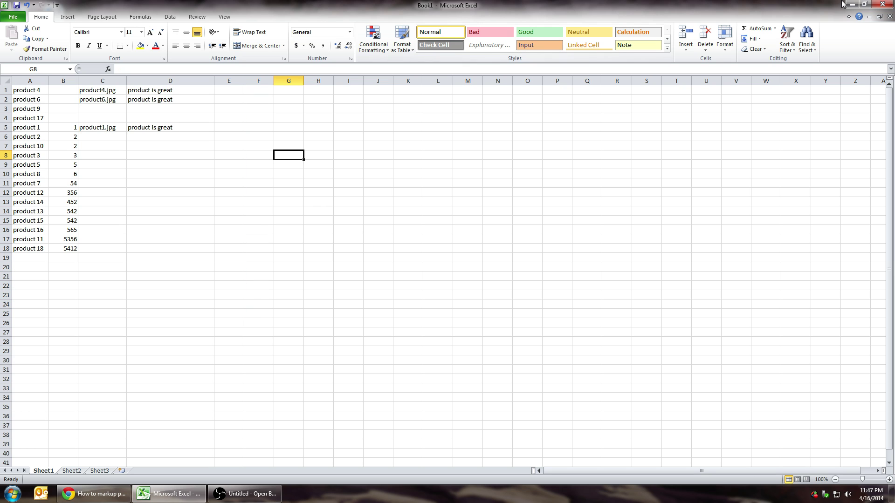
mouse_move(808, 8)
left_mouse_down()
mouse_move(665, 92)
mouse_move(783, 1)
left_mouse_up()
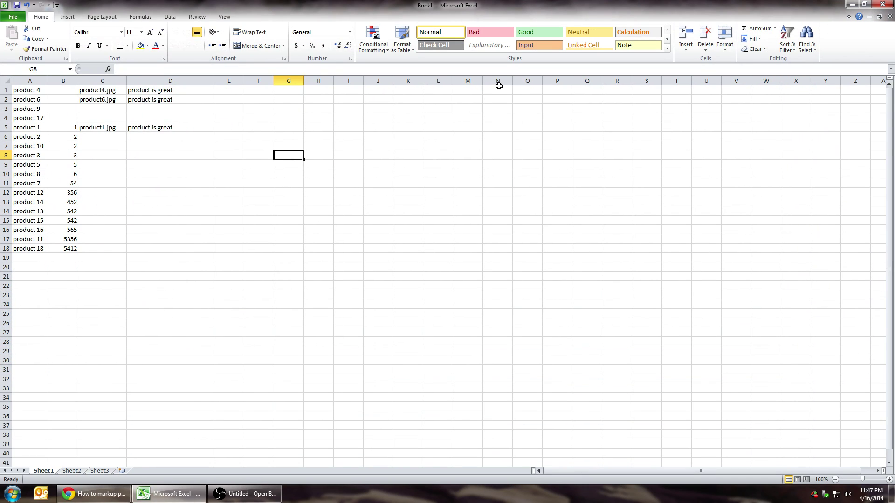